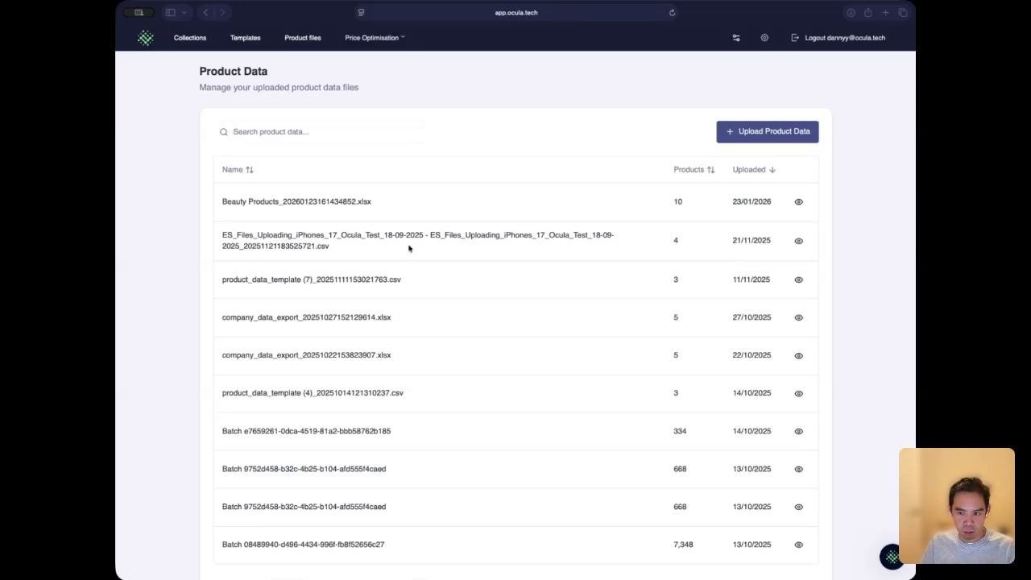
Step: Inspect the column mapping and sample products of the Beauty Products_20260123161434852.xlsx file and close its details
left_click(799, 204)
left_click(798, 202)
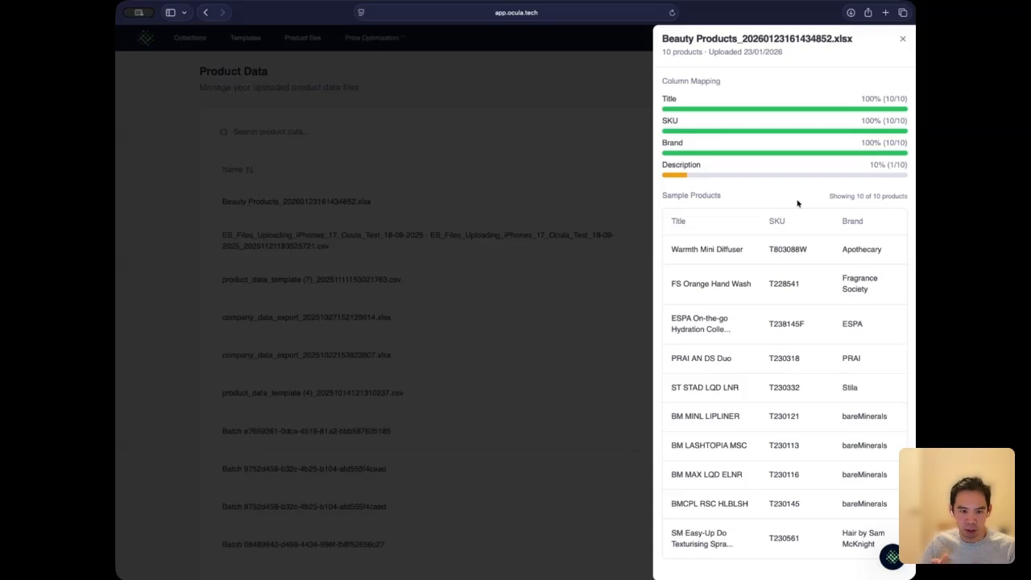
left_click(480, 87)
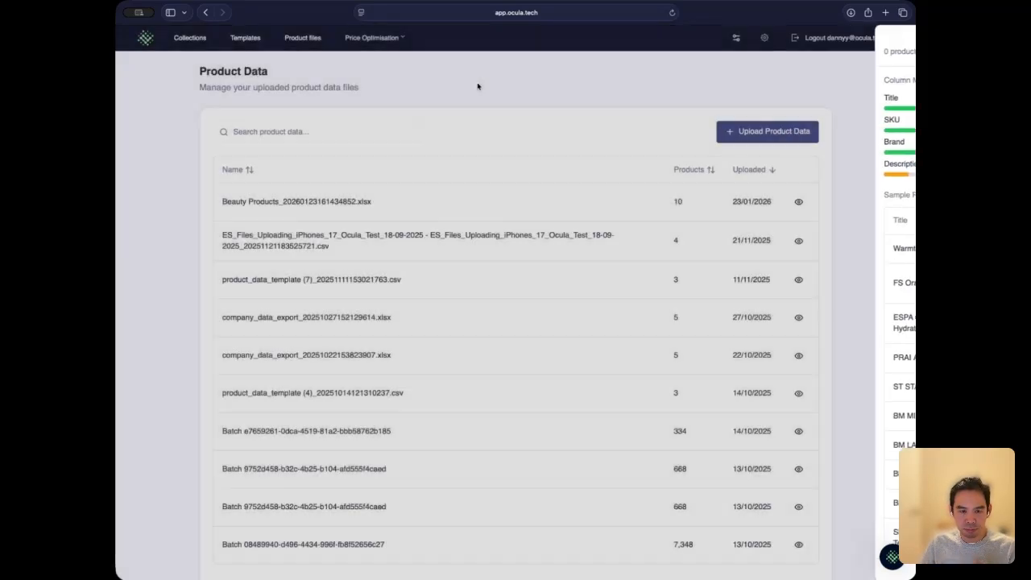
Step: Go to the copywriting templates and start creating a new template
left_click(245, 38)
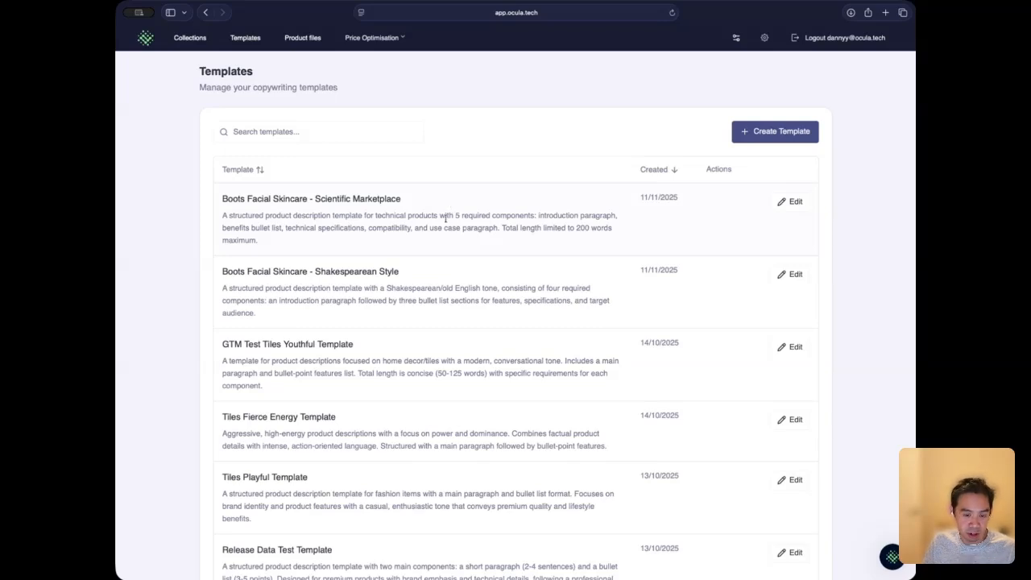
scroll(446, 217, "down", 3)
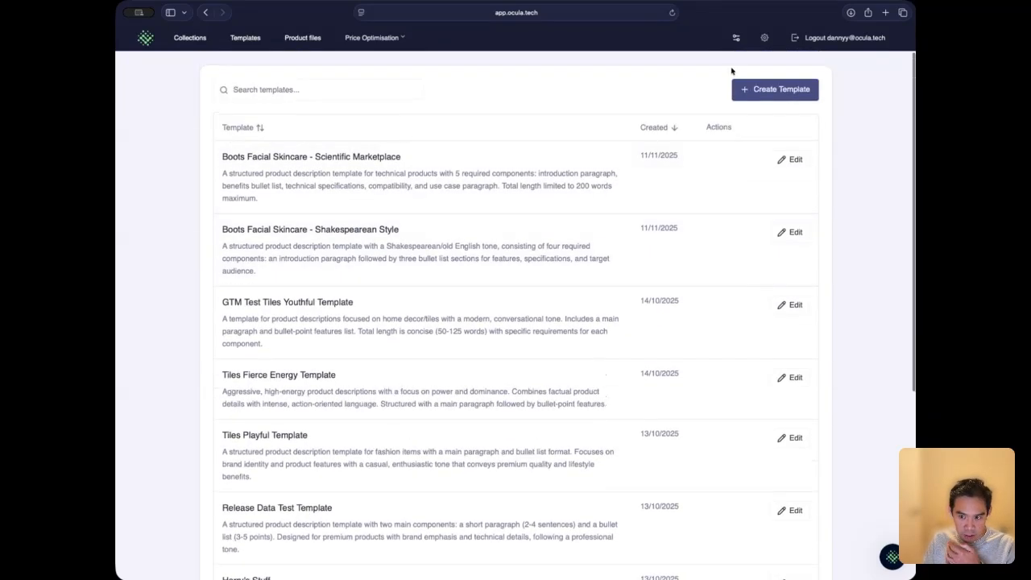
left_click(781, 90)
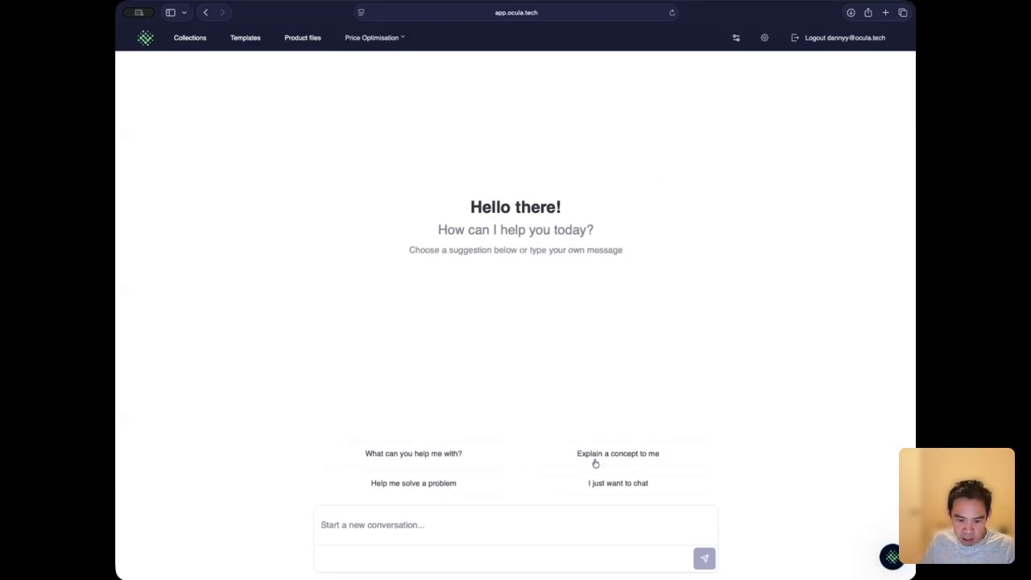
Step: Send the assistant the request "Create a Beauty template"
left_click(553, 514)
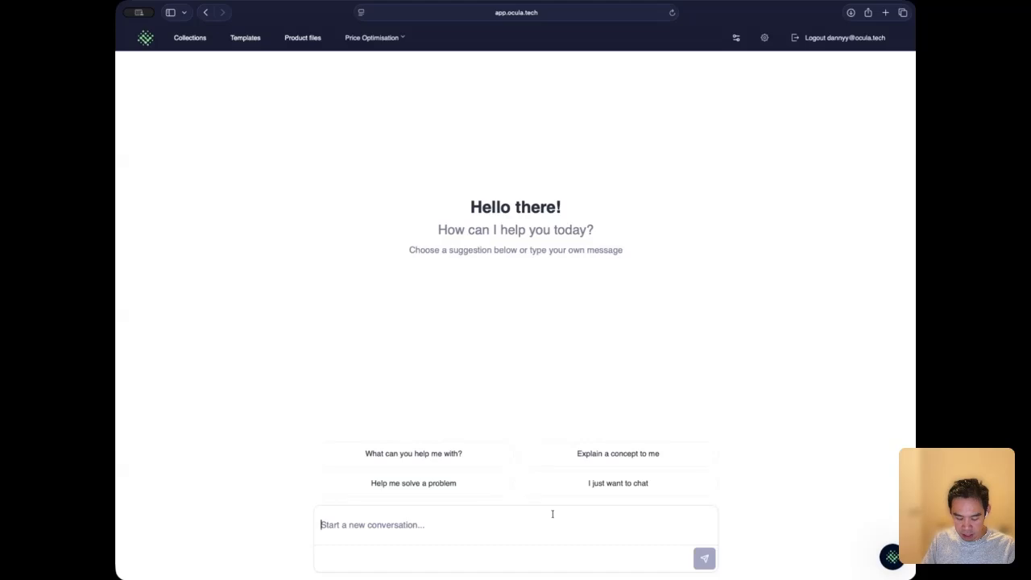
type("Cr")
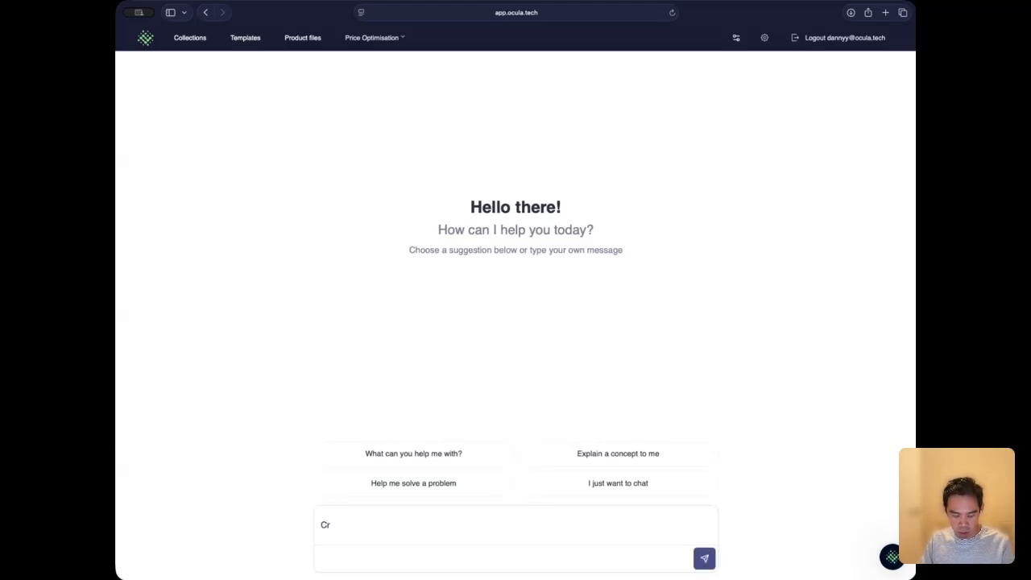
type("eate ")
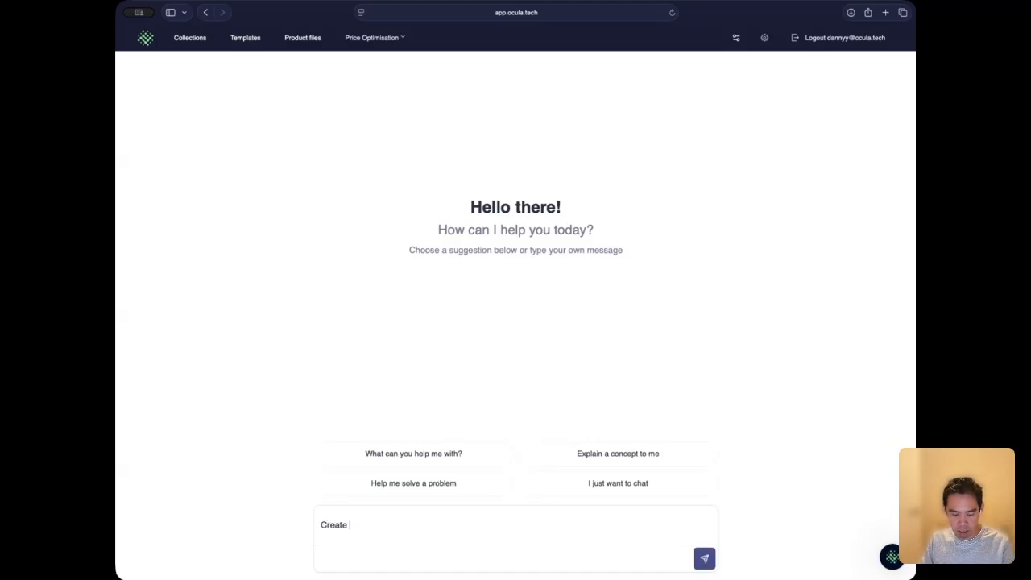
type("a Beuat")
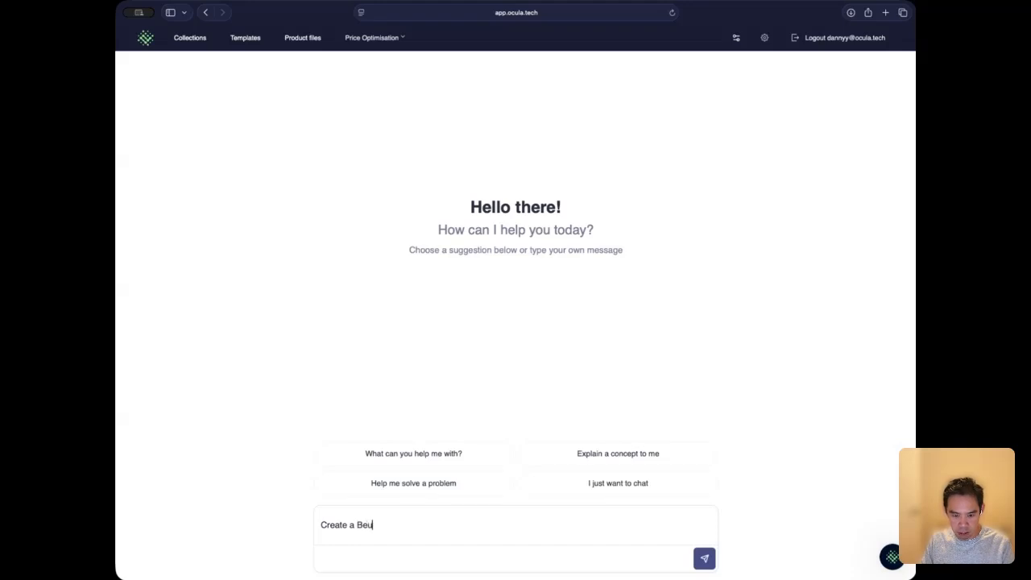
key("BackSpace")
key("BackSpace")
type("a")
key("BackSpace")
key("BackSpace")
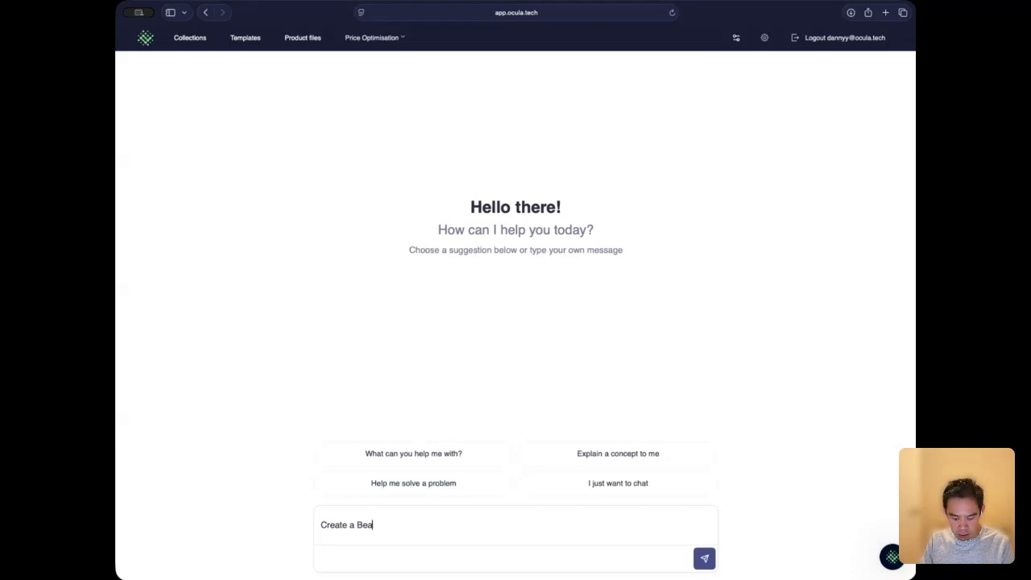
type("auty template")
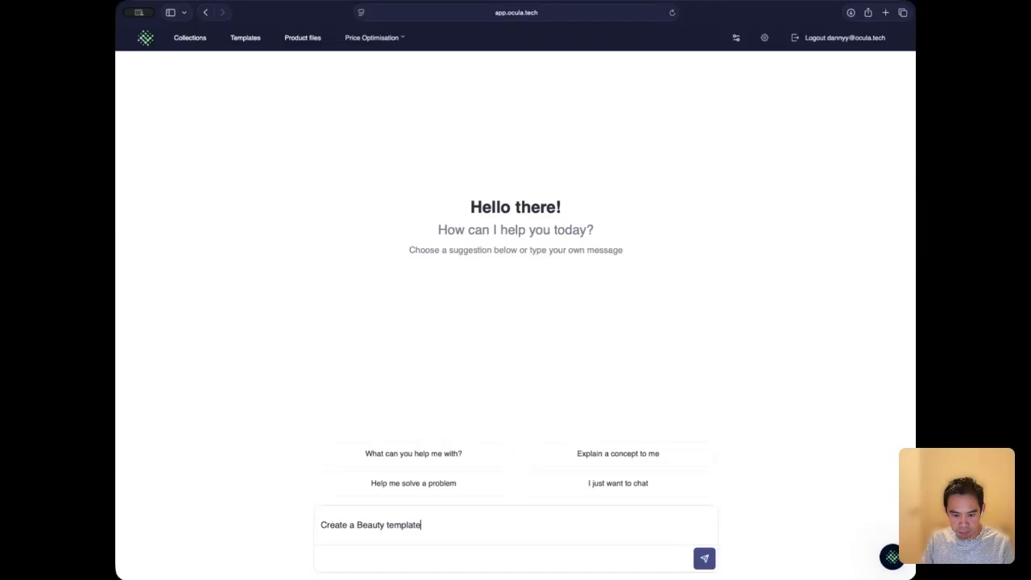
key("Return")
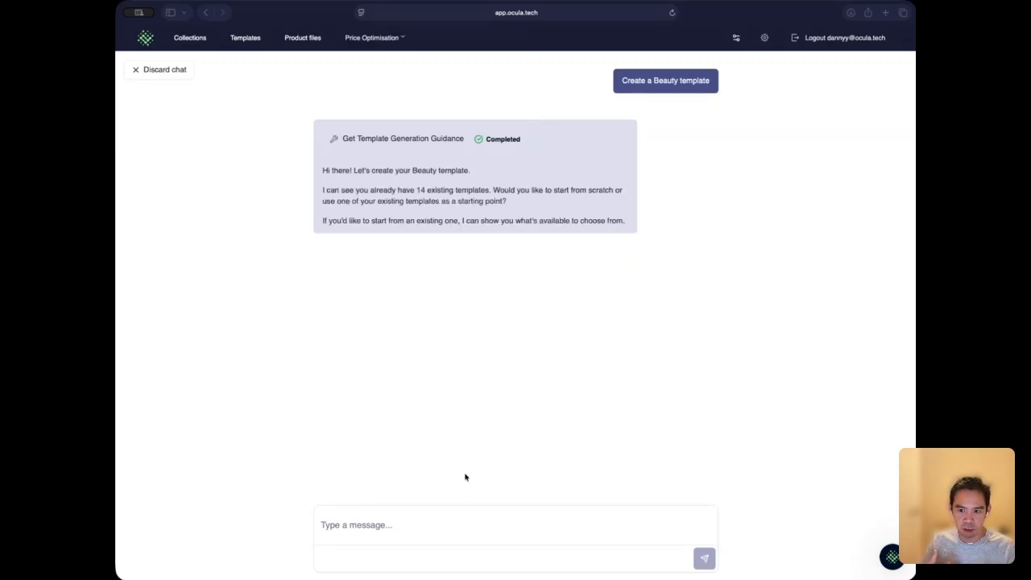
Step: Reply to the assistant with "Use the existing beauty template as a start and optimise for AEO"
left_click(394, 523)
type("Use the exix")
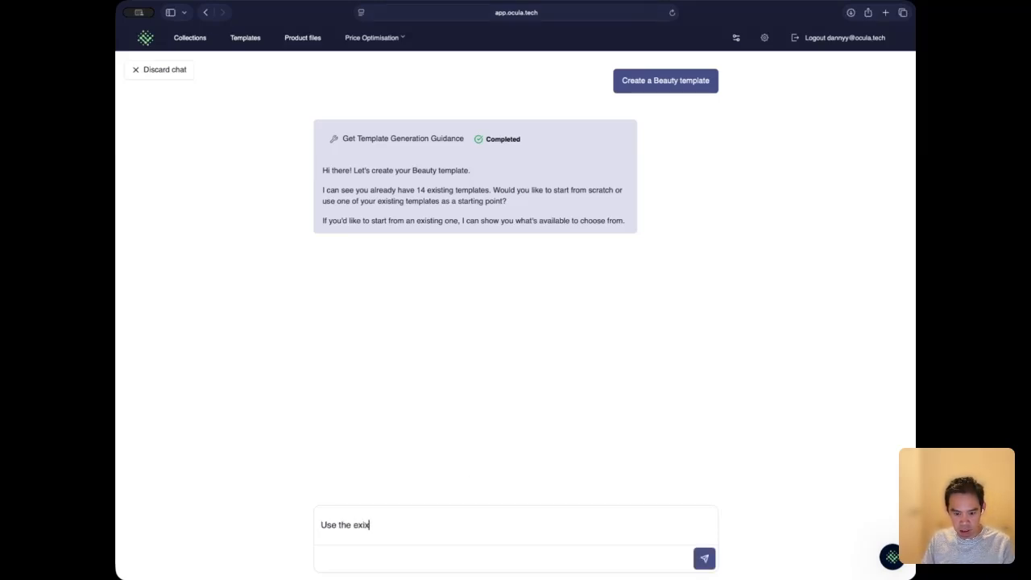
key("BackSpace")
type("sting beuaty")
key("BackSpace")
key("BackSpace")
key("BackSpace")
key("BackSpace")
type("auty template as ")
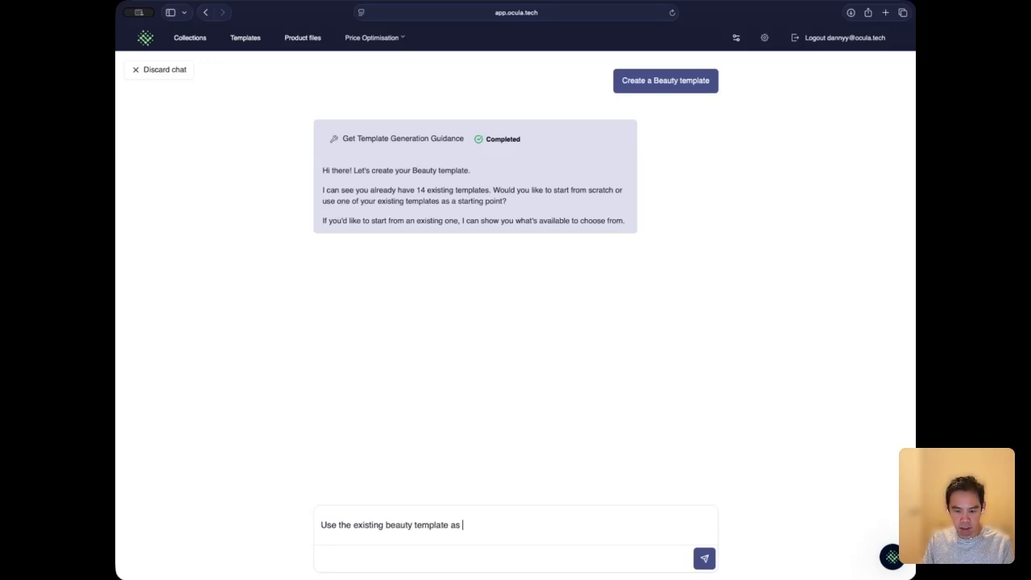
type("a start and ")
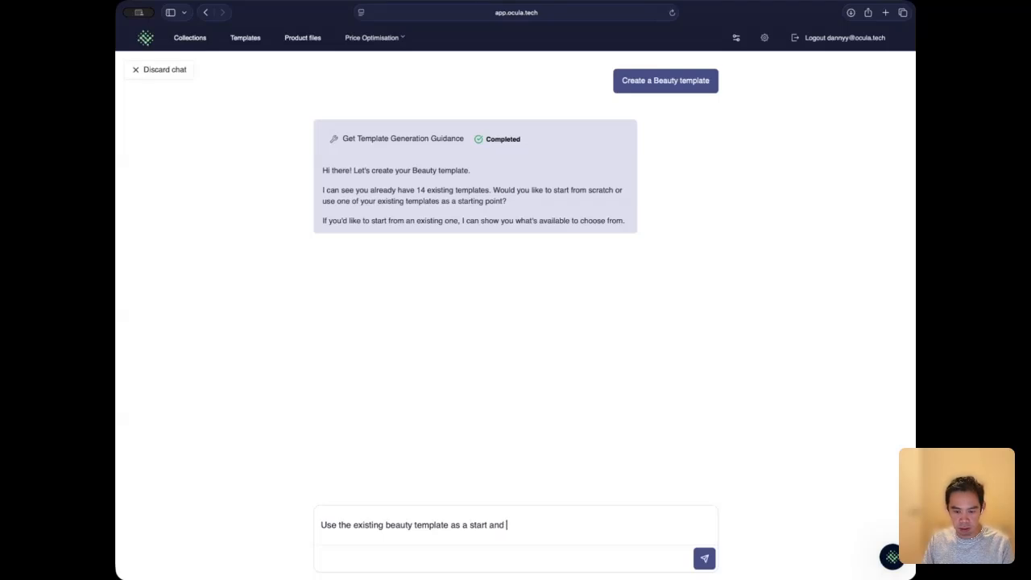
type("optimise for AAE")
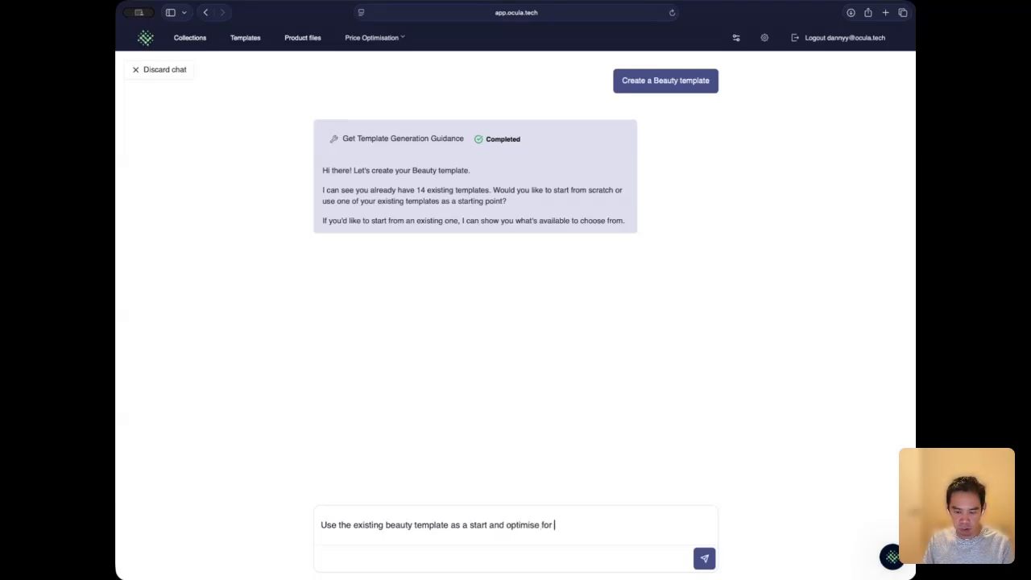
key("BackSpace")
key("BackSpace")
type("EO")
key("Return")
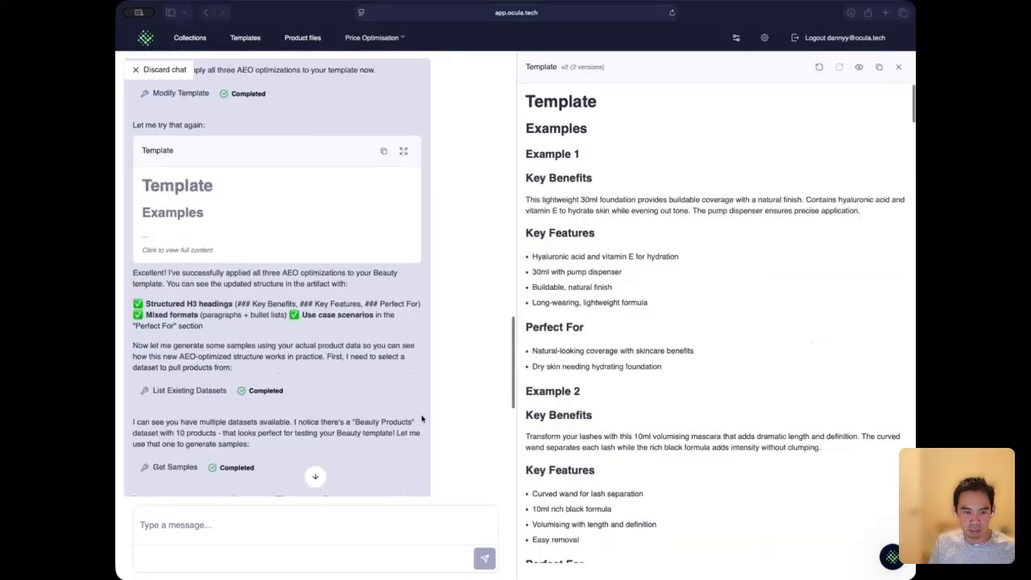
Step: Review the AEO changes and the generated Mini Diffuser sample, and tell the assistant to "save this template"
scroll(421, 418, "up", 1)
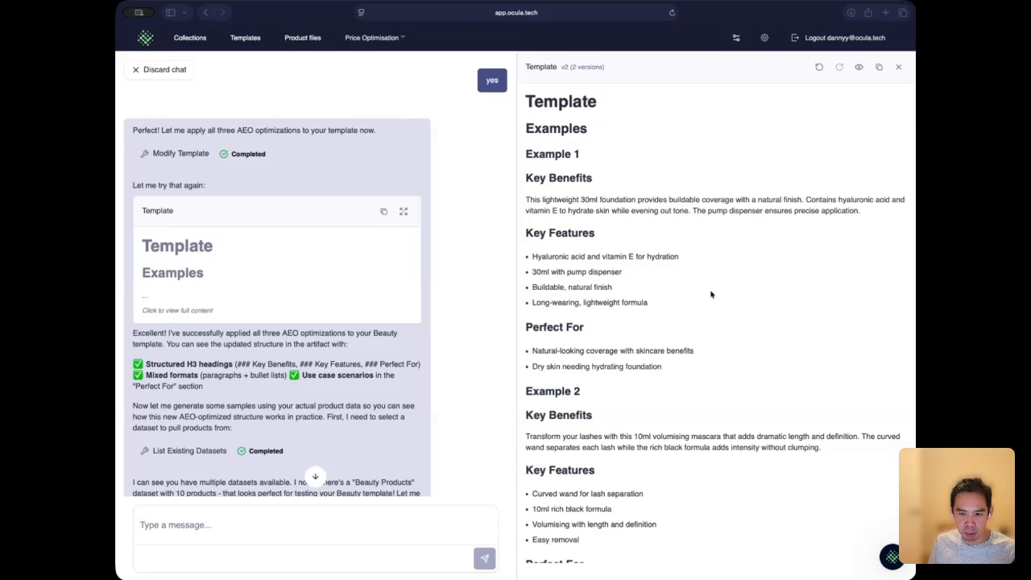
scroll(373, 344, "down", 5)
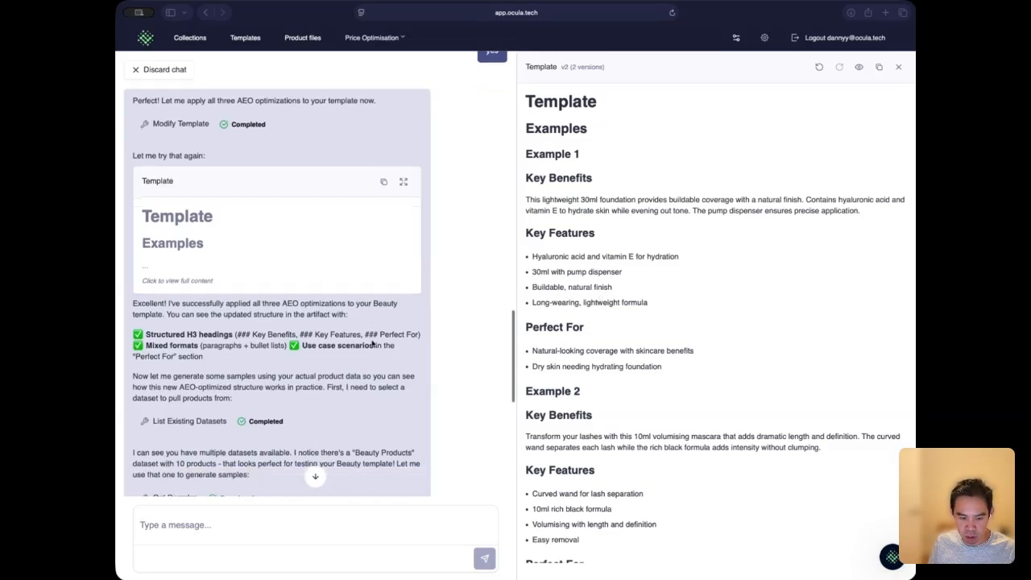
scroll(370, 341, "down", 3)
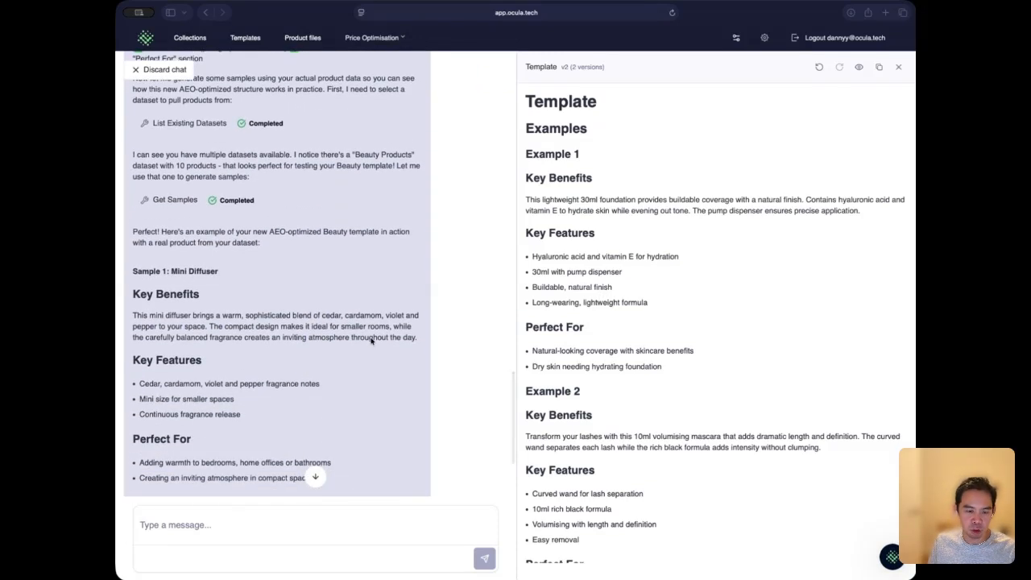
scroll(370, 342, "down", 2)
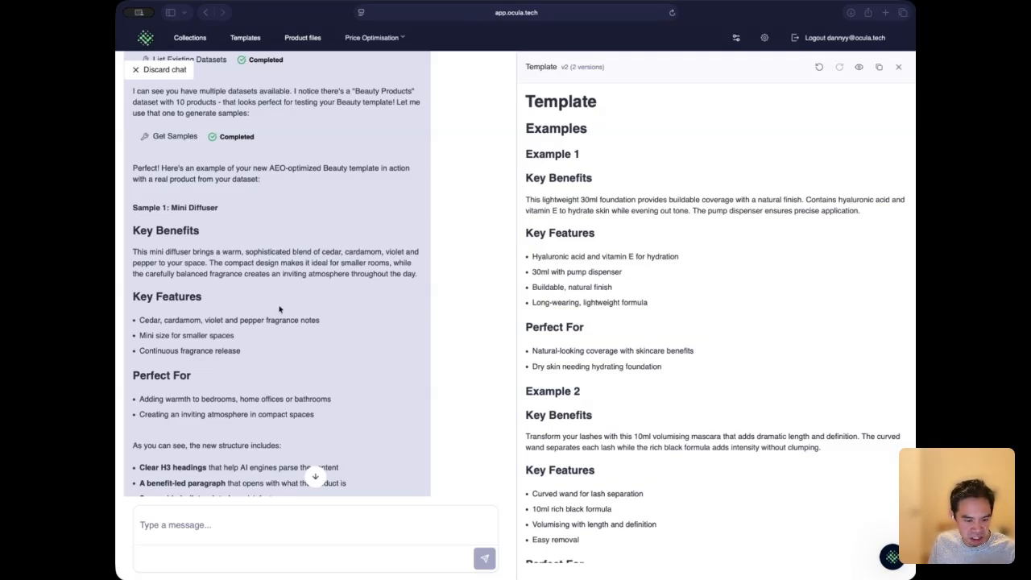
scroll(279, 310, "down", 3)
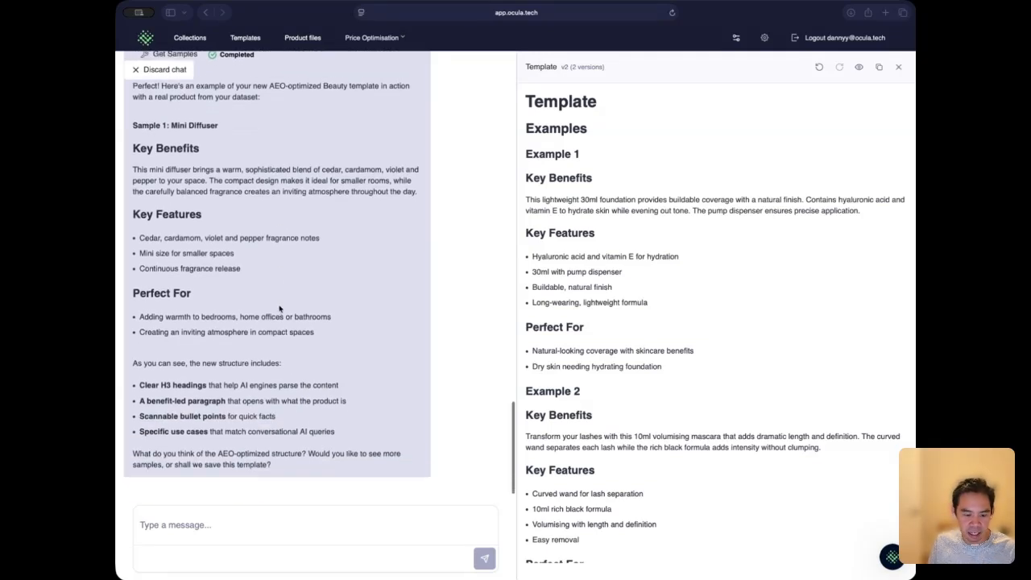
left_click(243, 522)
type("sa")
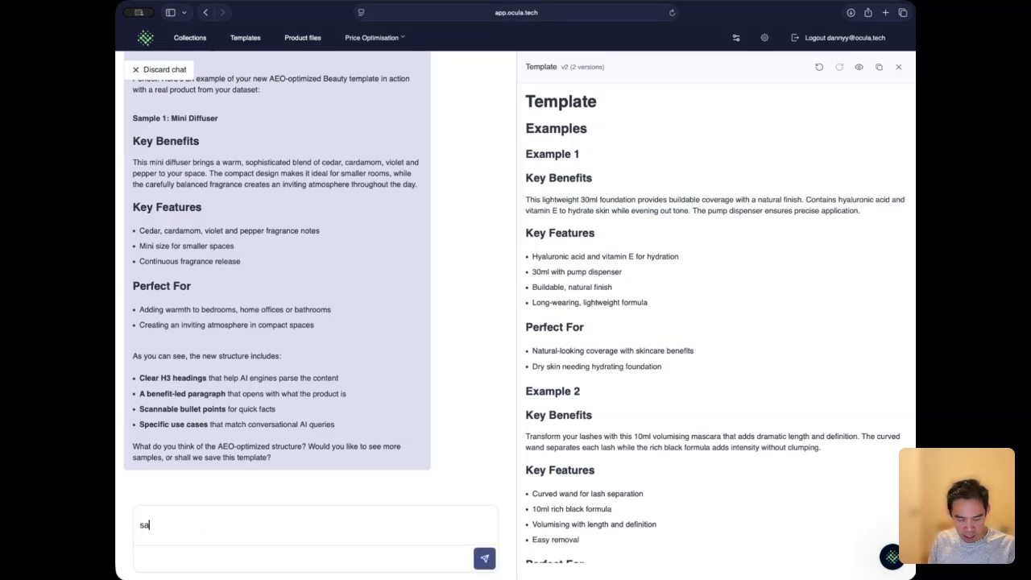
type("ve this template")
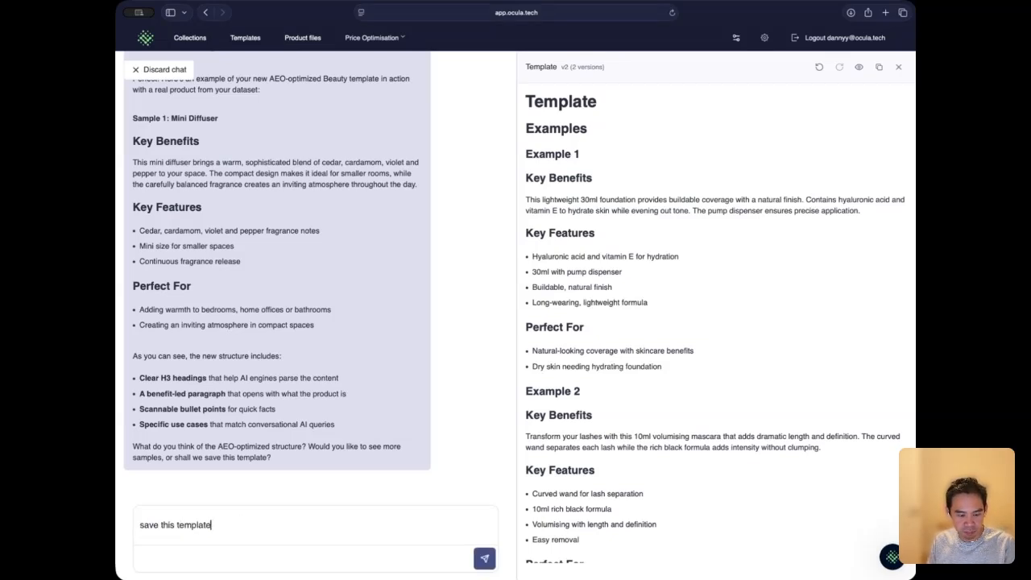
key("Return")
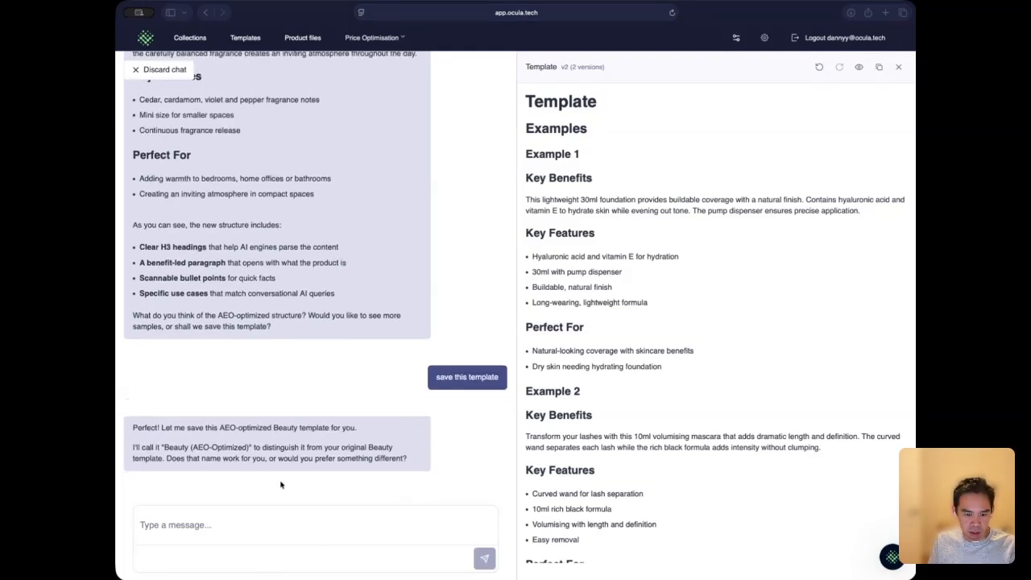
Step: Answer "Yes" to accept the proposed template name "Beauty (AEO-Optimized)"
left_click(255, 525)
type("Yes")
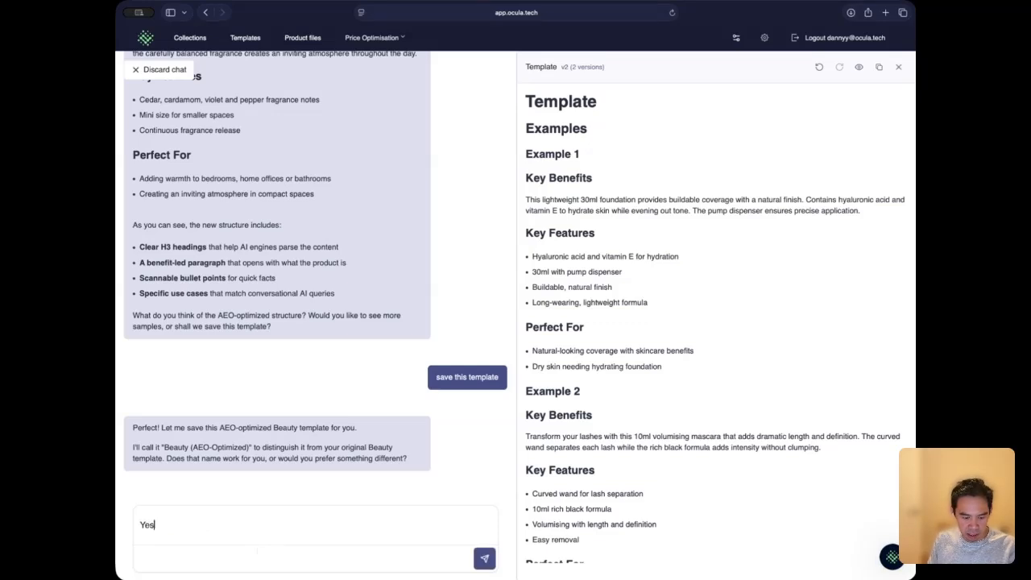
key("Return")
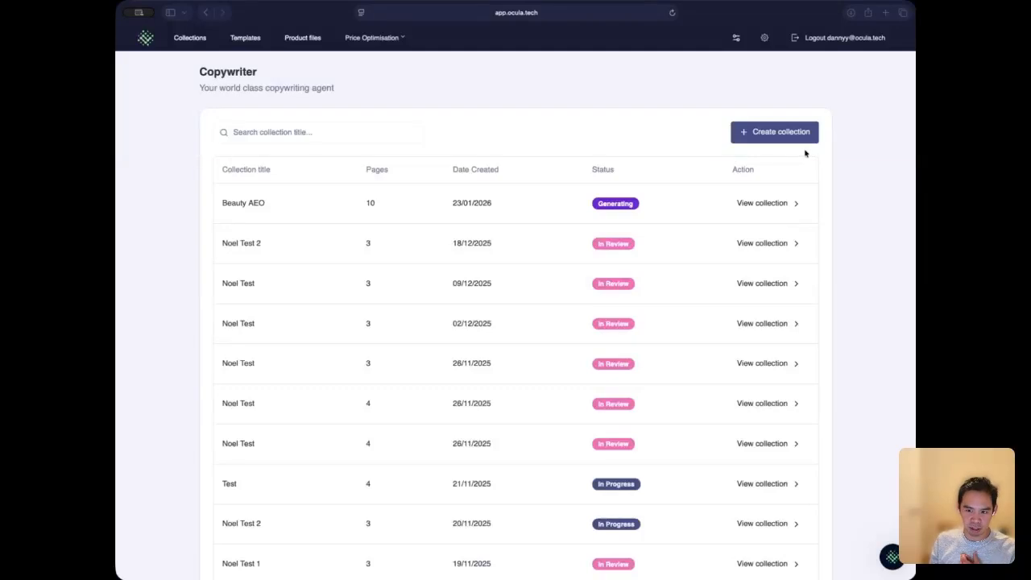
Step: Start a new collection and set the copy brief title to "Beauty AEO"
left_click(783, 133)
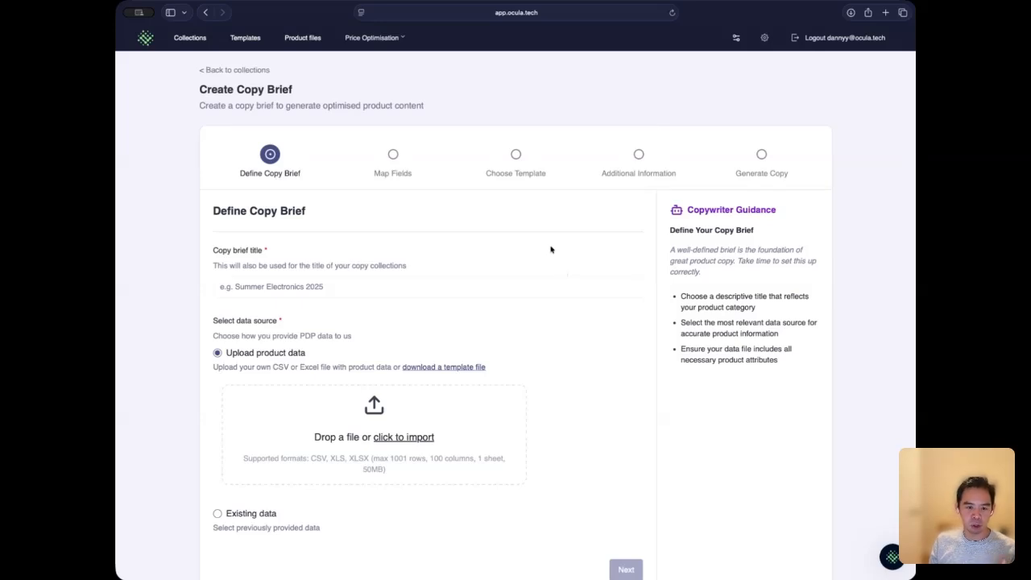
left_click(410, 284)
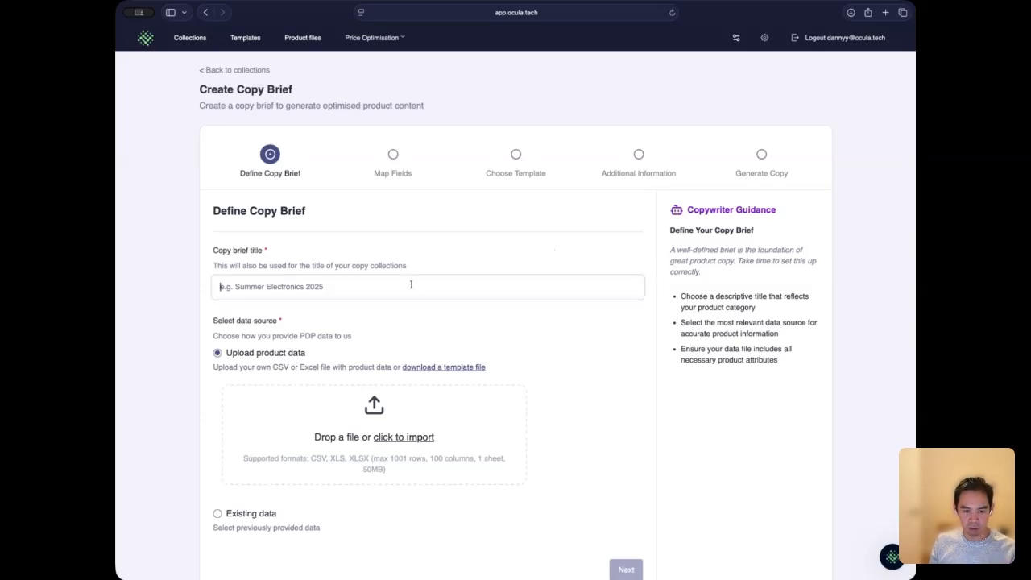
type("Bea")
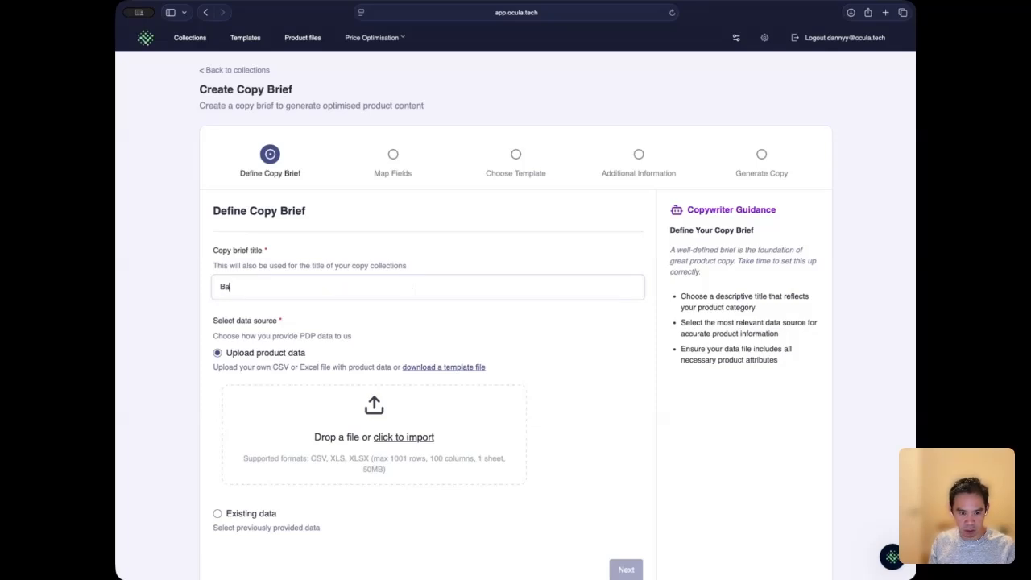
type("uty AEO")
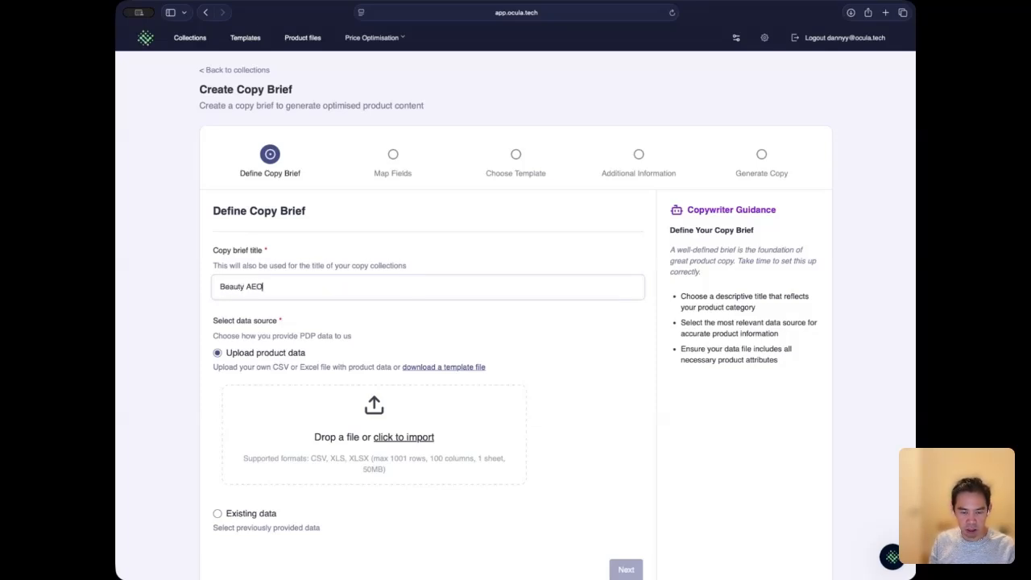
Step: Use the existing file Beauty Products_20260123161434852.xlsx as the brief's data source and continue to template selection
scroll(590, 303, "down", 1)
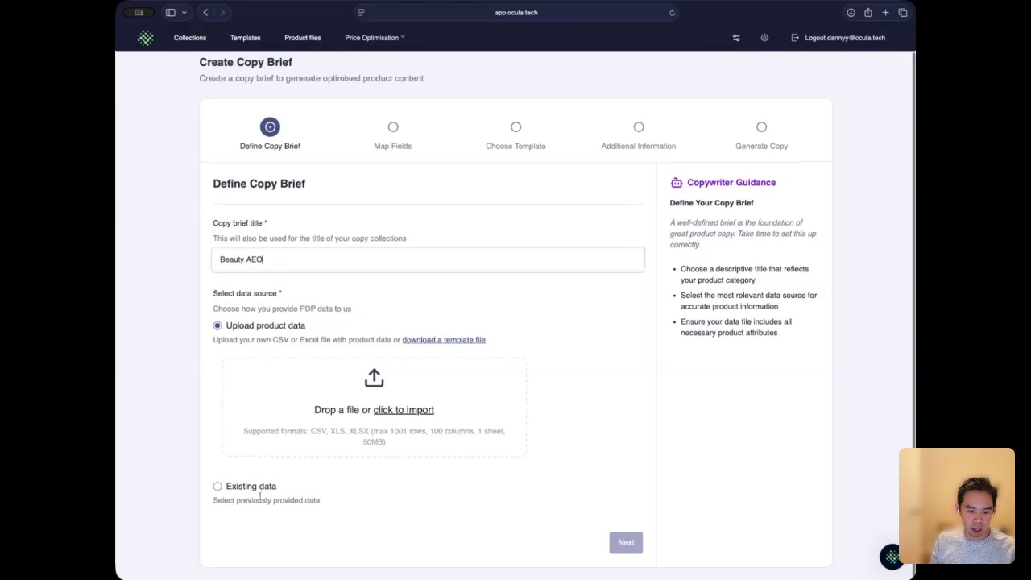
left_click(227, 486)
left_click(303, 435)
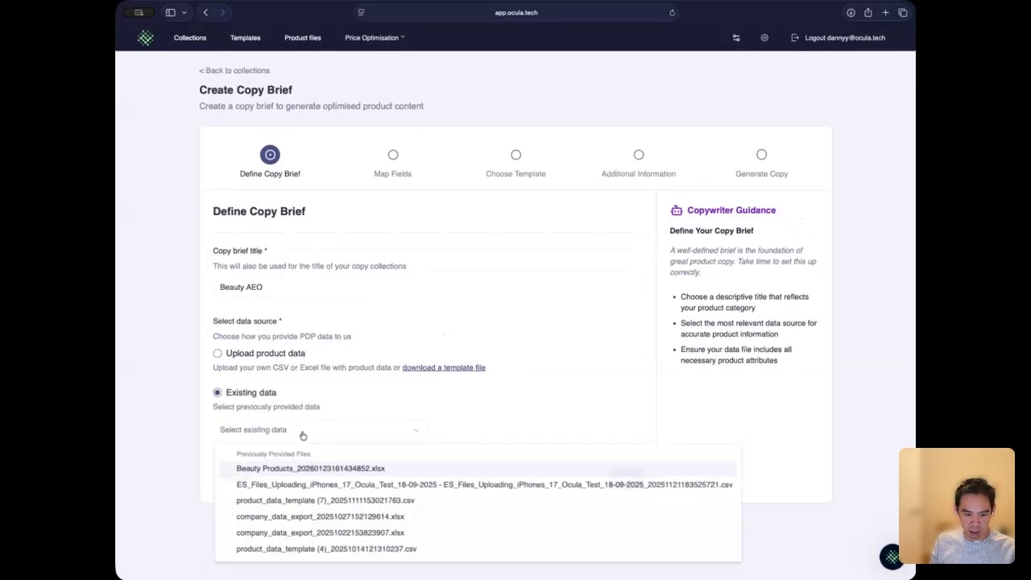
left_click(308, 471)
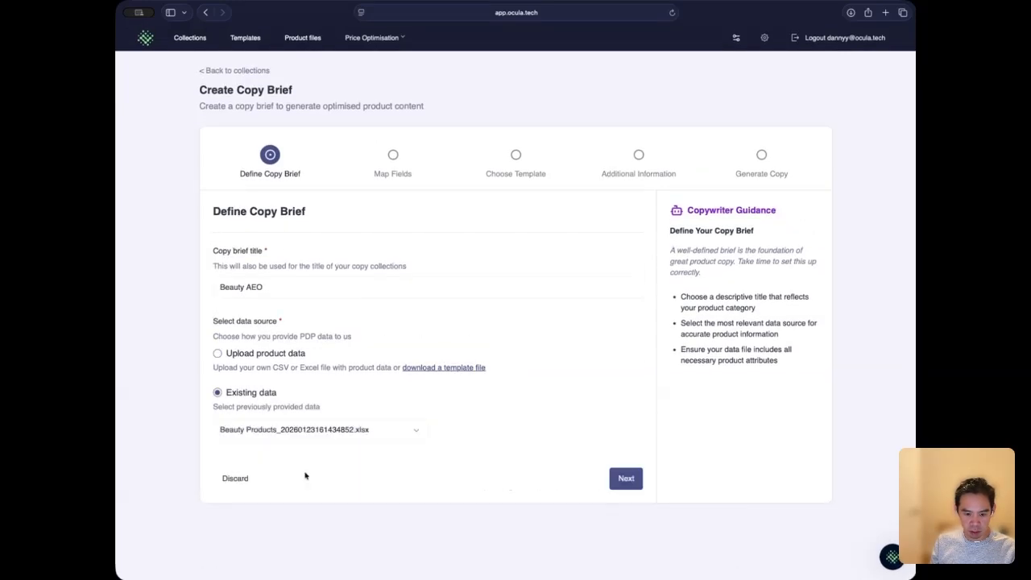
left_click(626, 479)
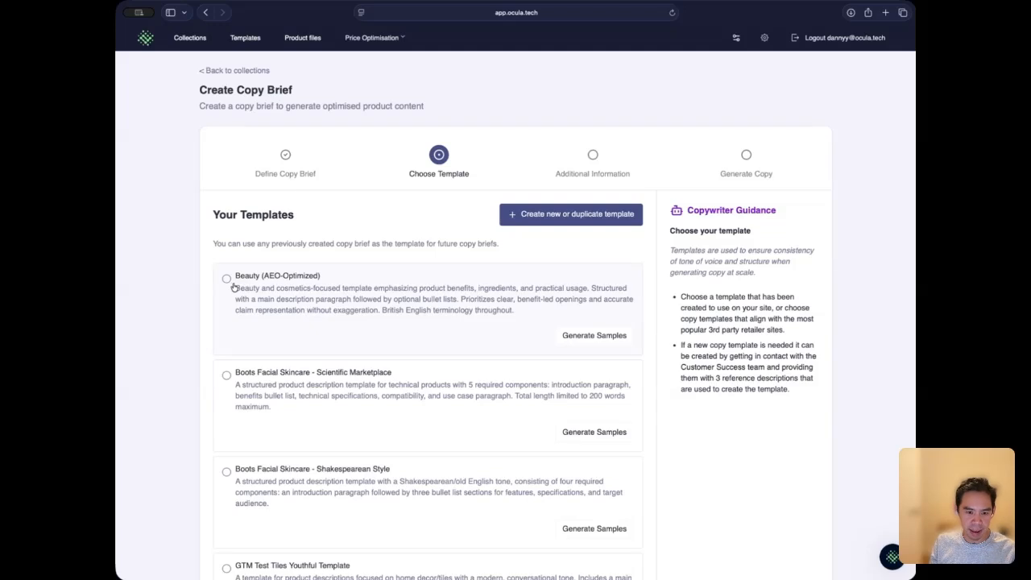
Step: Choose the "Beauty (AEO-Optimized)" template for the copy brief and continue to the additional information
left_click(334, 286)
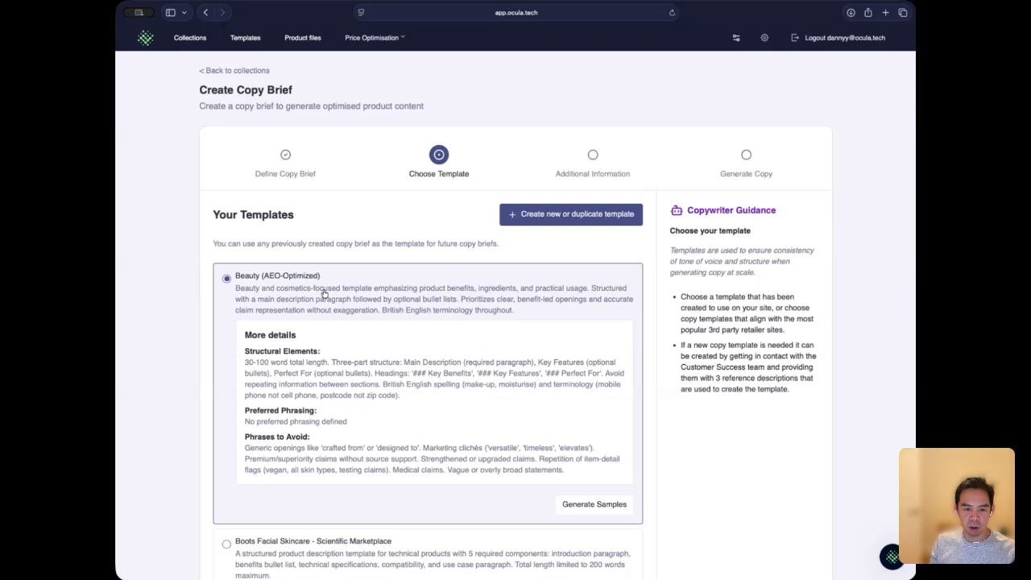
scroll(793, 396, "down", 15)
scroll(794, 396, "down", 3)
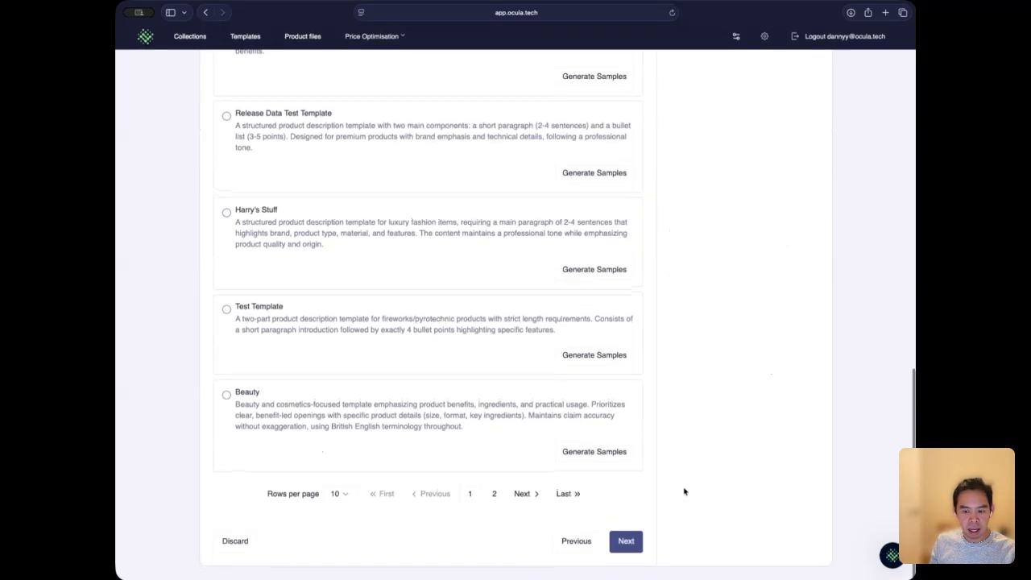
left_click(626, 542)
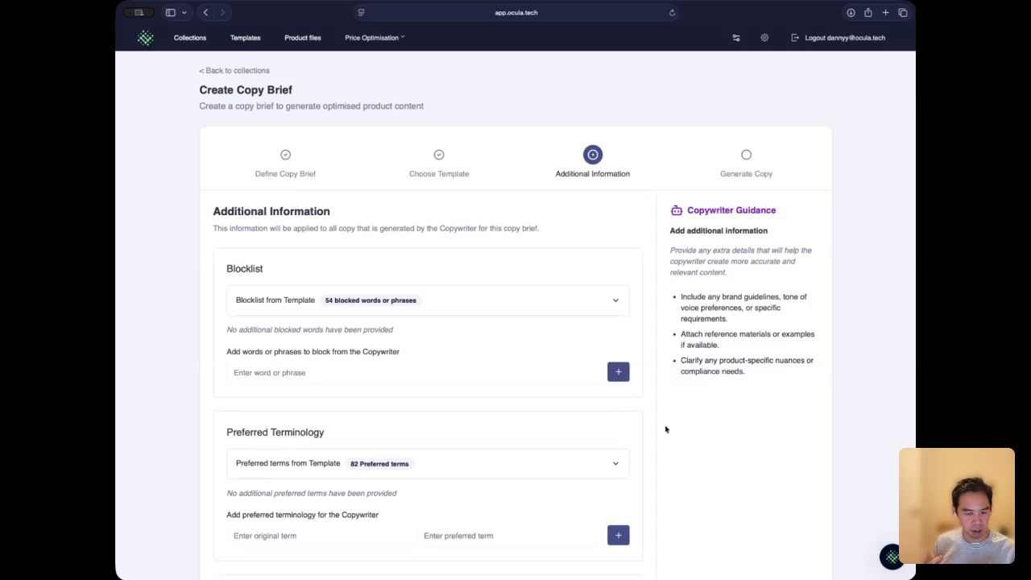
Step: Leave the additional information without extra entries and generate the full collection from the copy brief
scroll(665, 429, "down", 1)
scroll(665, 429, "down", 2)
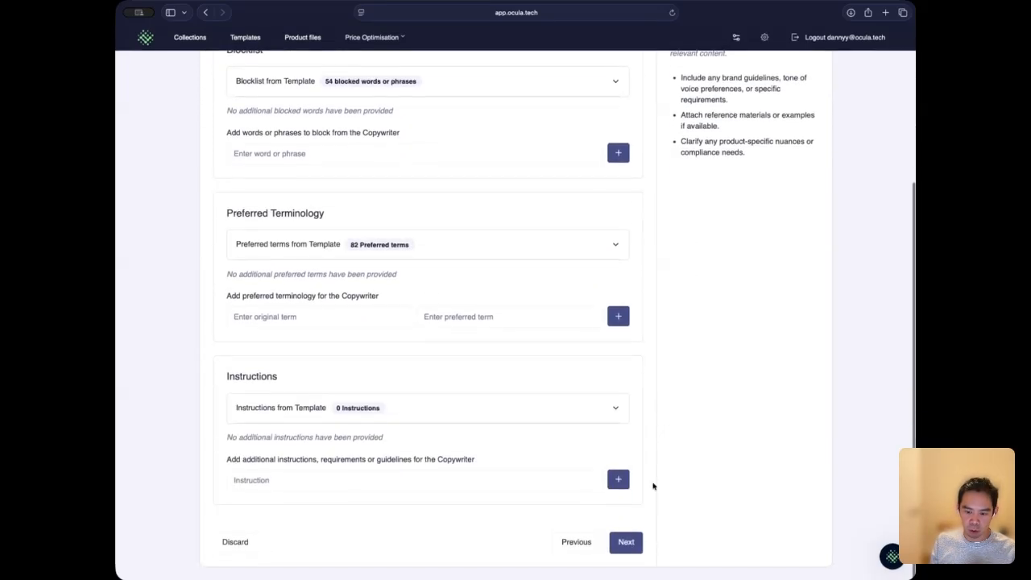
left_click(626, 542)
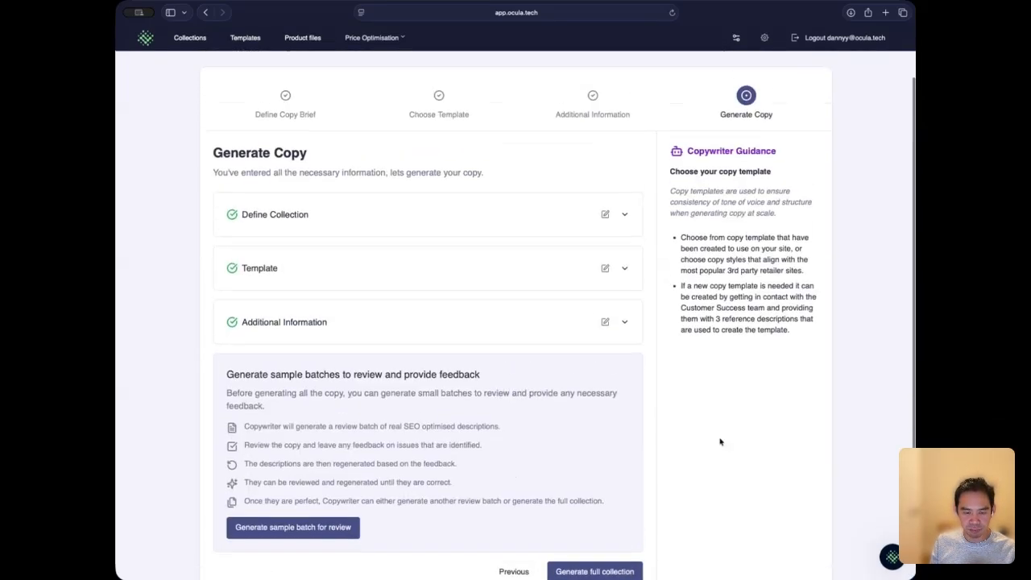
scroll(716, 439, "up", 2)
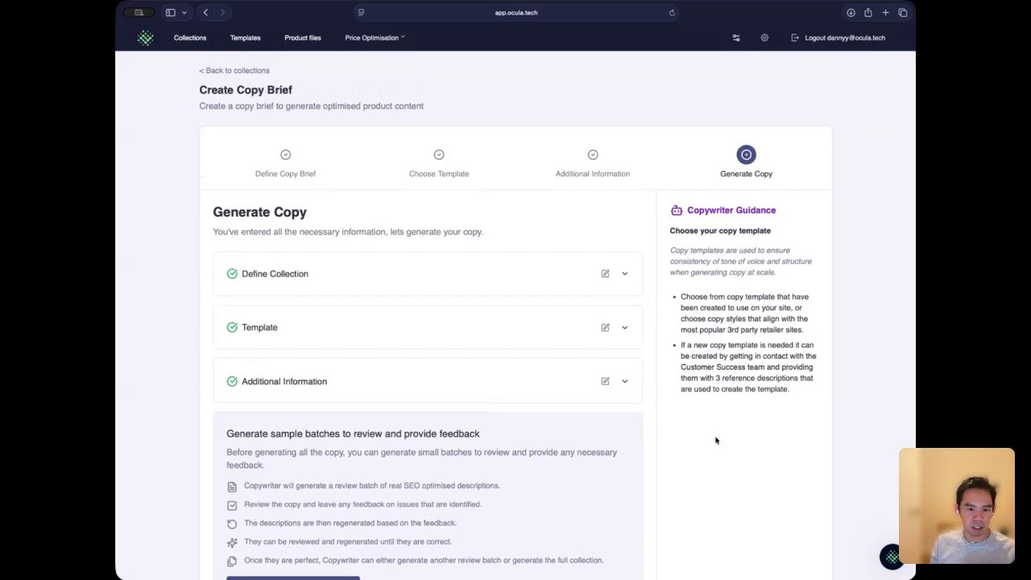
scroll(715, 440, "down", 1)
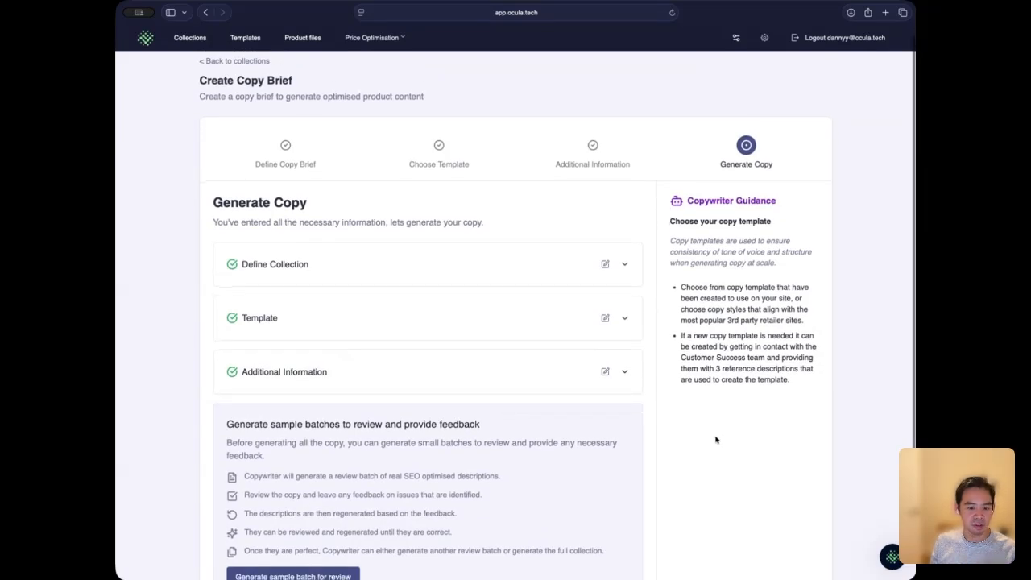
scroll(715, 440, "down", 2)
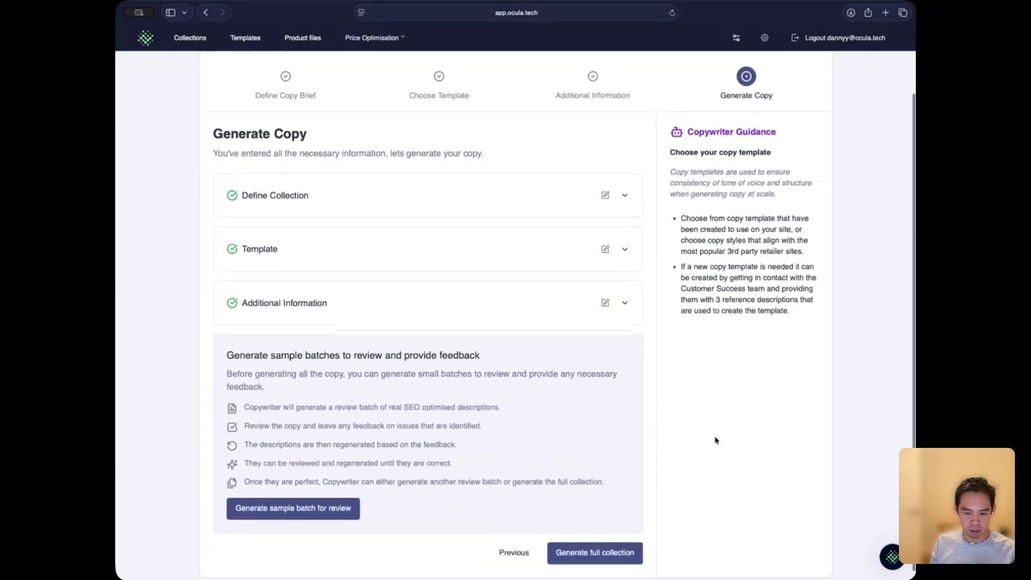
left_click(624, 559)
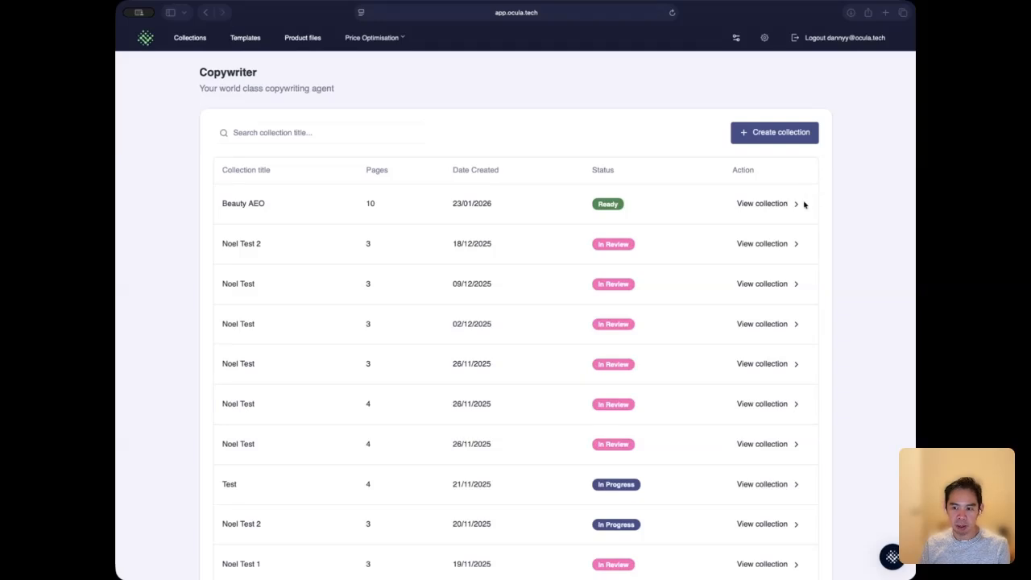
Step: Open the Beauty AEO collection and examine the optimised title, description, keywords and meta description of item ST STAD LQD LNR
left_click(793, 203)
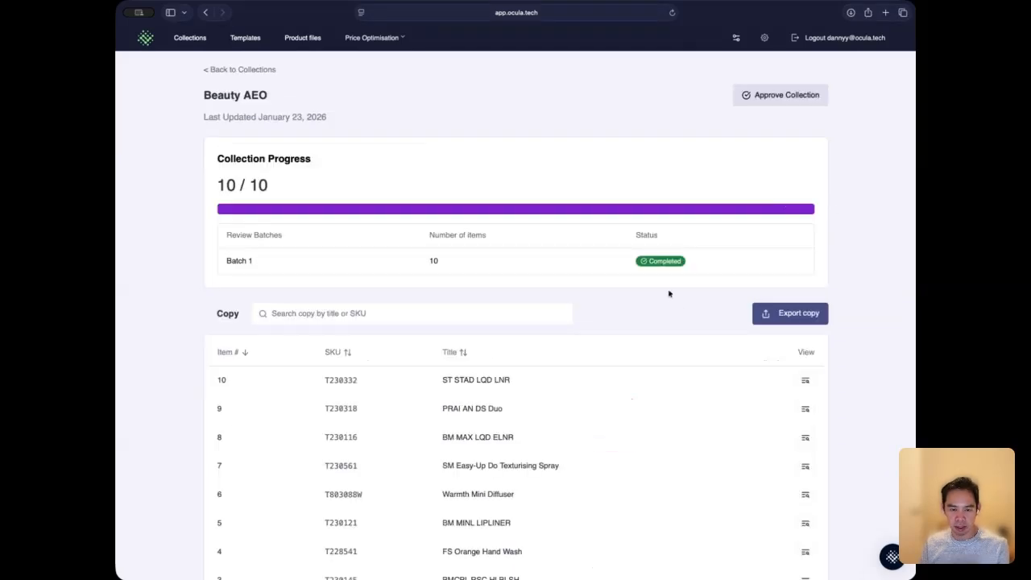
scroll(664, 287, "down", 1)
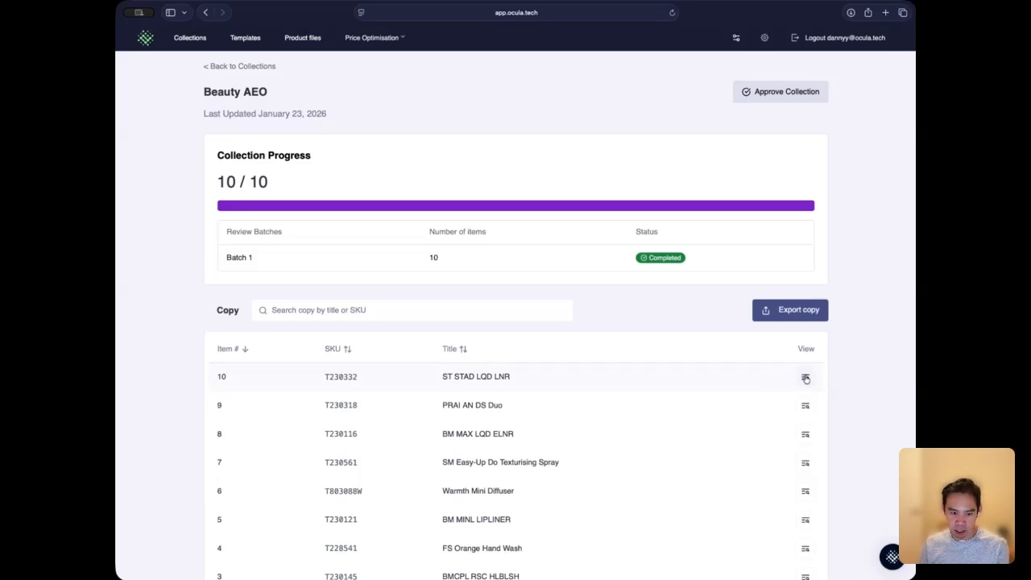
left_click(805, 377)
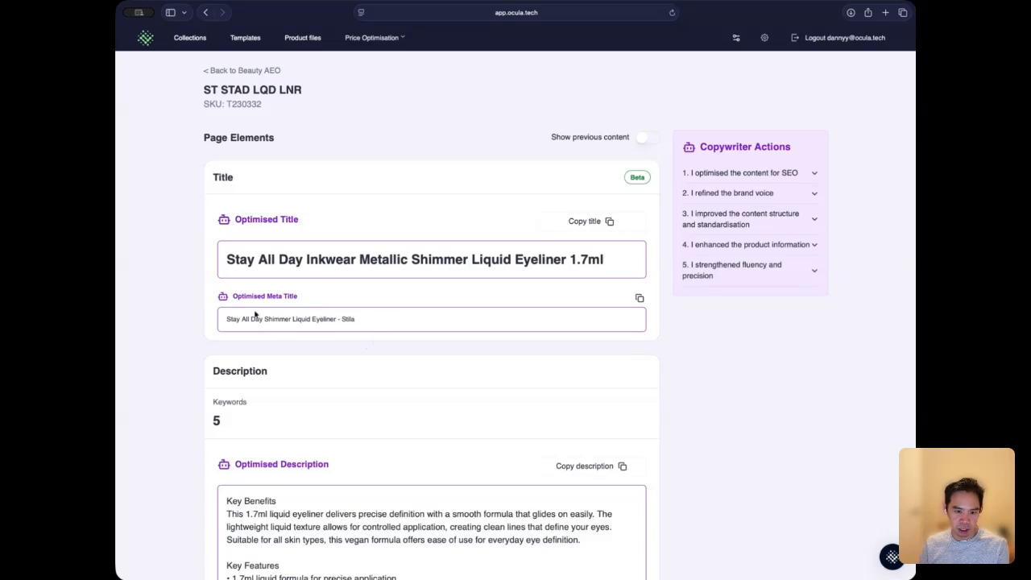
scroll(338, 354, "down", 5)
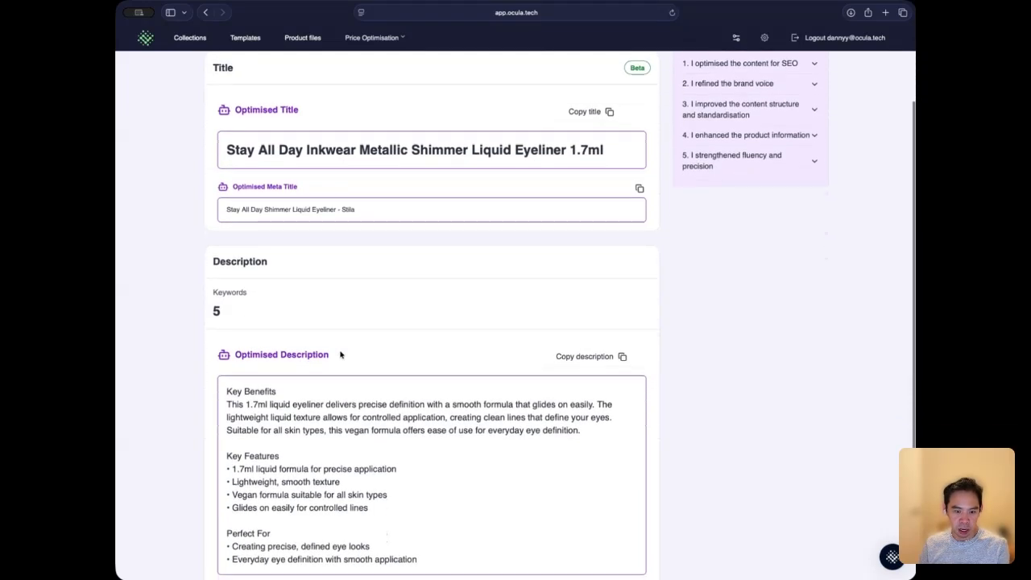
scroll(340, 352, "up", 1)
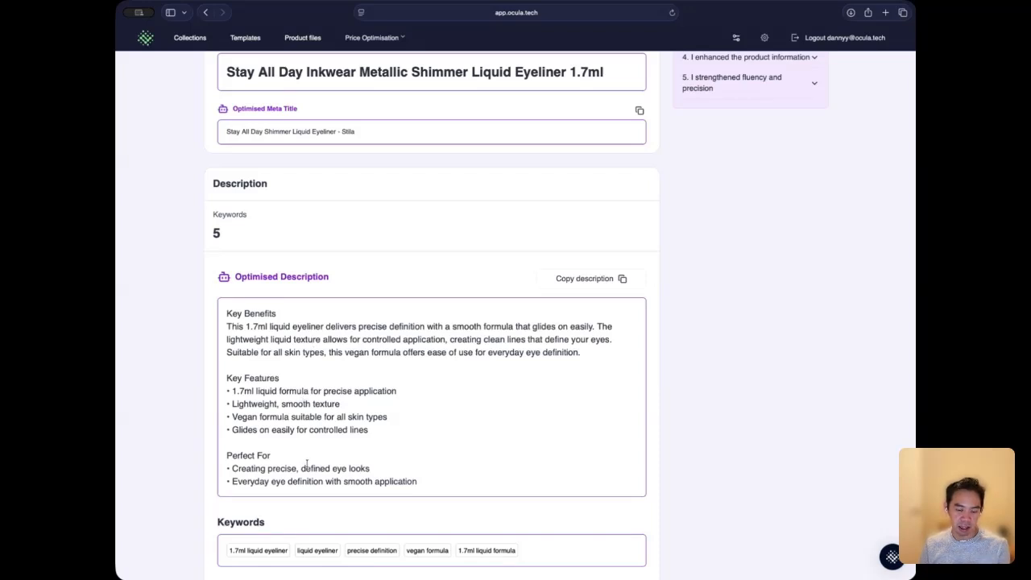
scroll(712, 469, "down", 2)
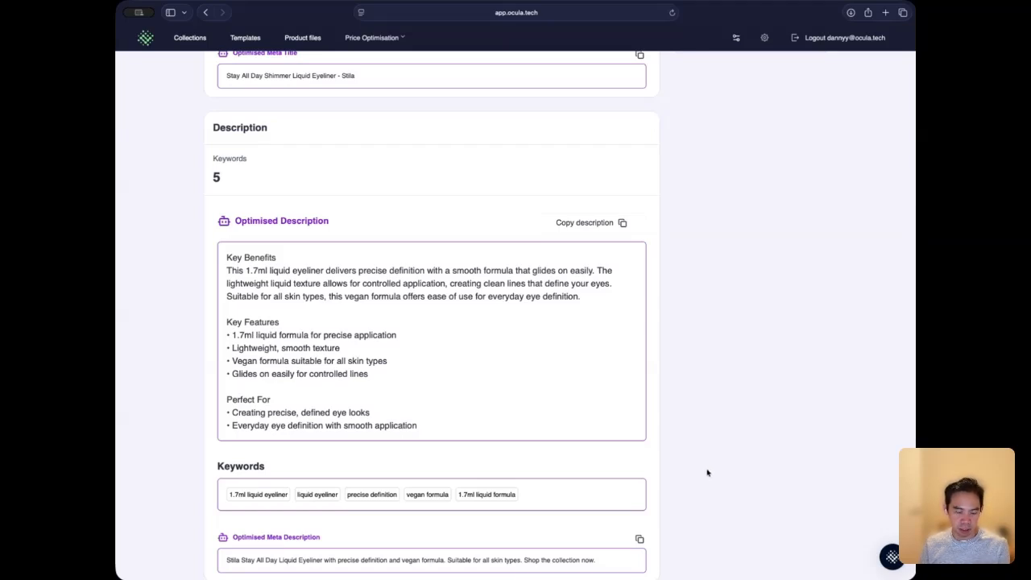
scroll(708, 472, "down", 1)
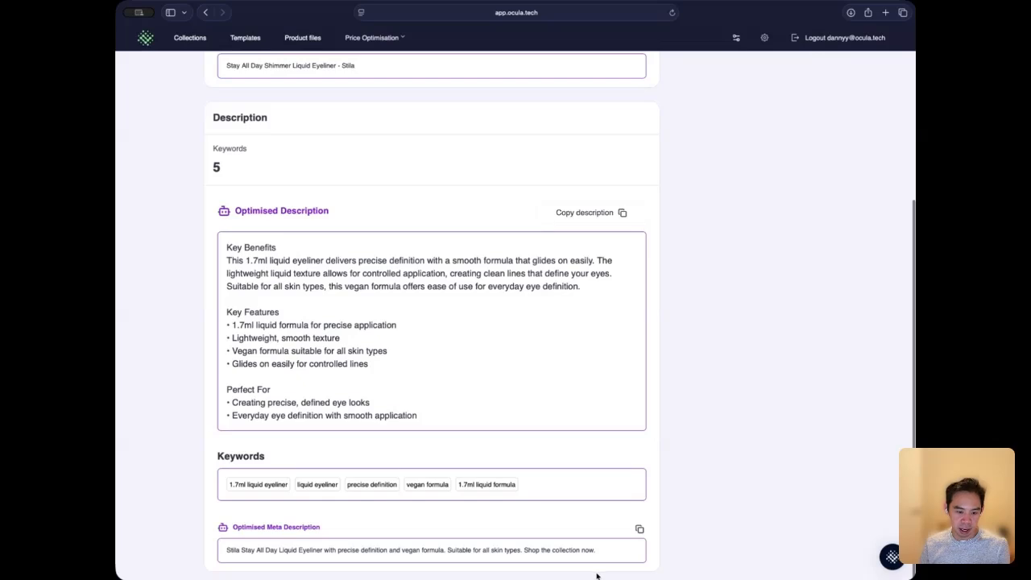